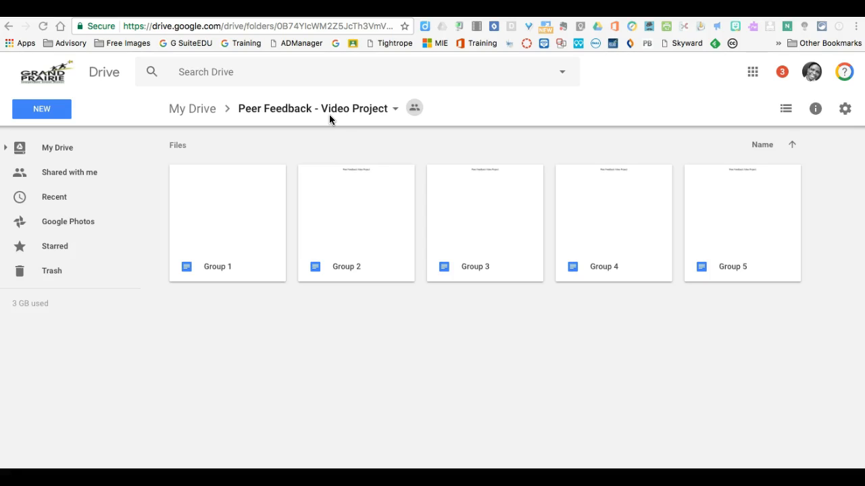
Create a new Google Form in the shared Peer Feedback - Video Project folder, accepting the folder's sharing permissions
left_click(42, 109)
mouse_move(63, 276)
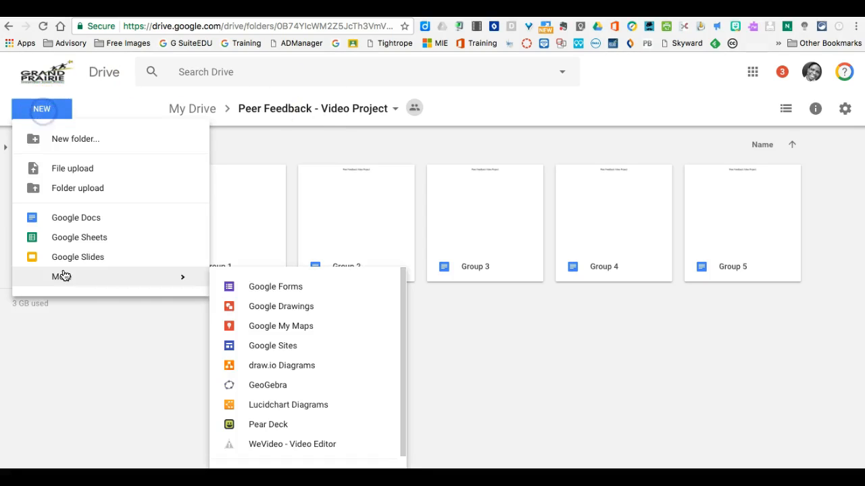
left_click(276, 287)
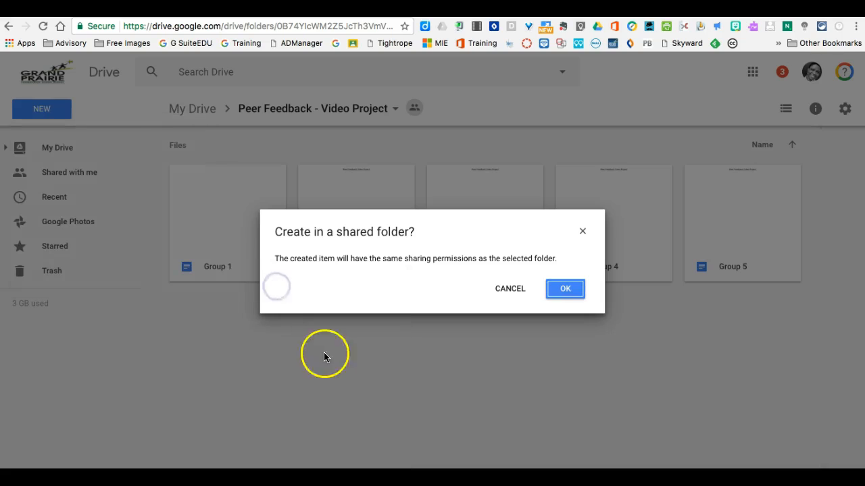
left_click(558, 291)
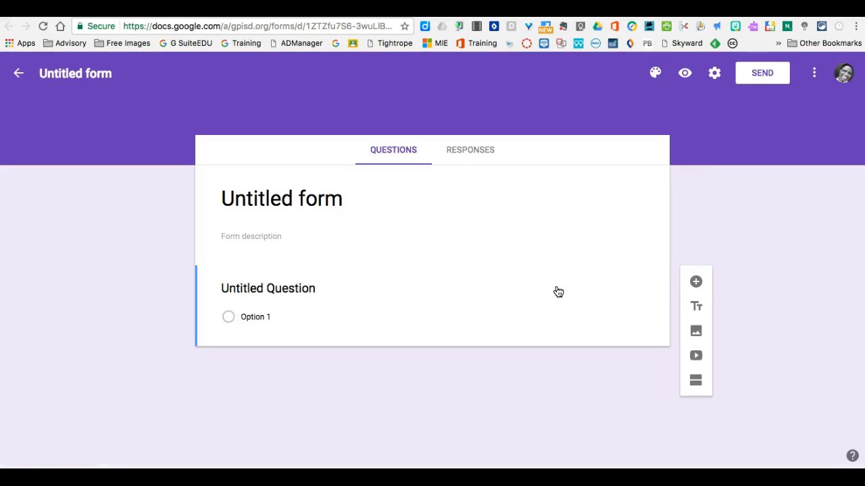
Title the form "Peer Feedback Video Project"
left_click(283, 206)
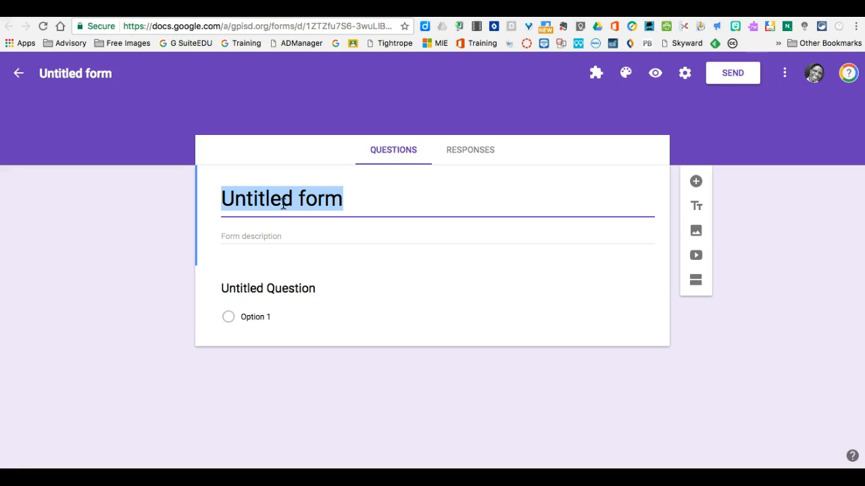
type("P")
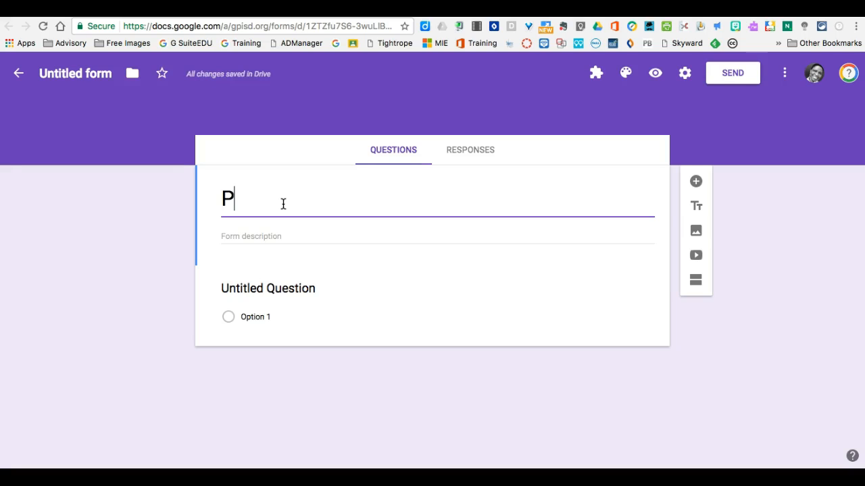
type("eer Feedback")
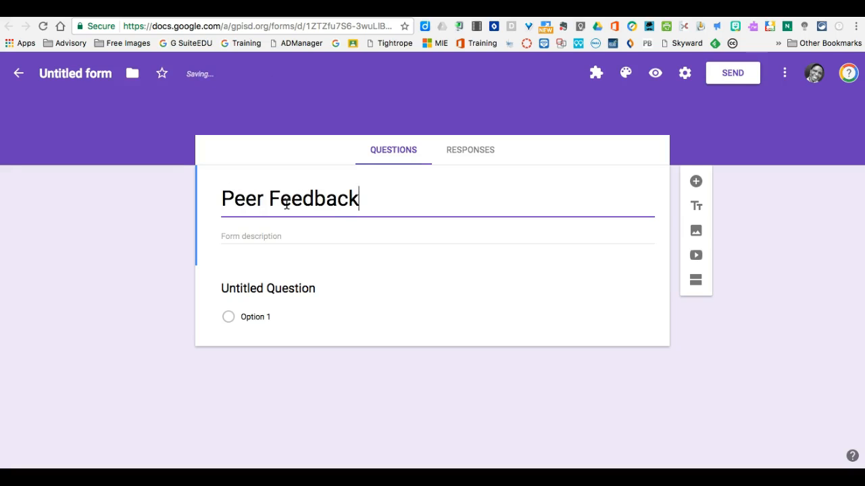
type(" Video Project")
left_click(549, 198)
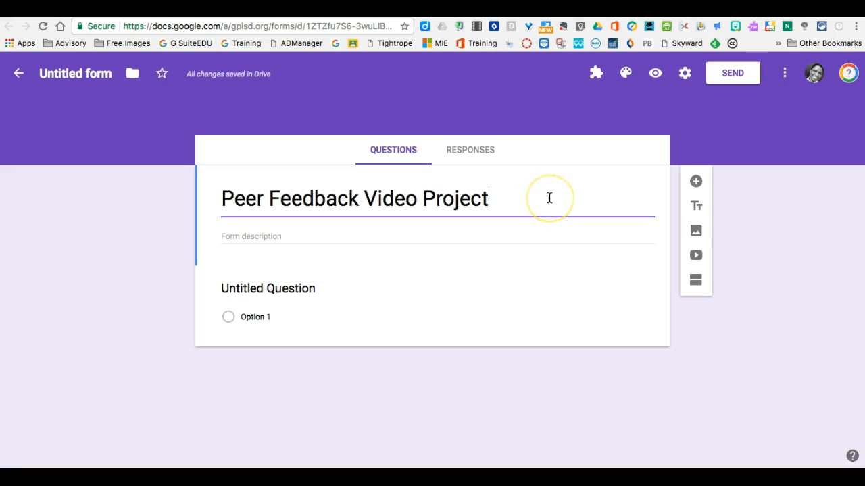
Name the form file after its title and add the form description "Use this form to provide feedback to each group."
left_click(87, 70)
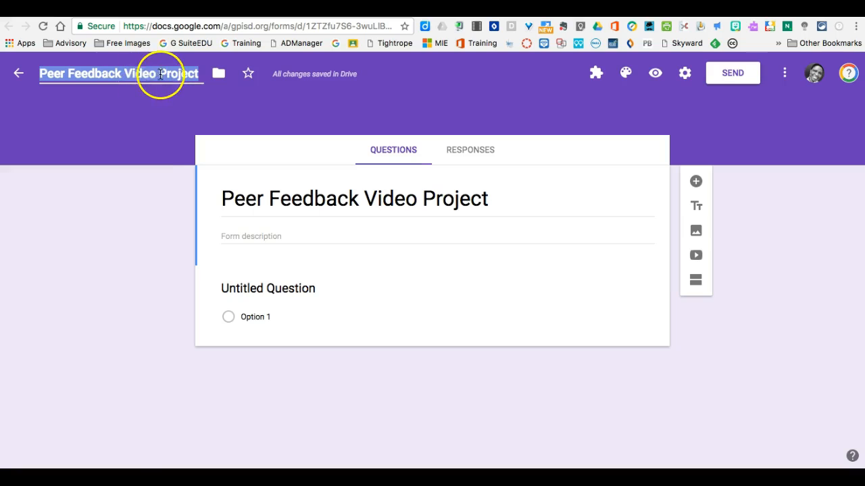
left_click(237, 236)
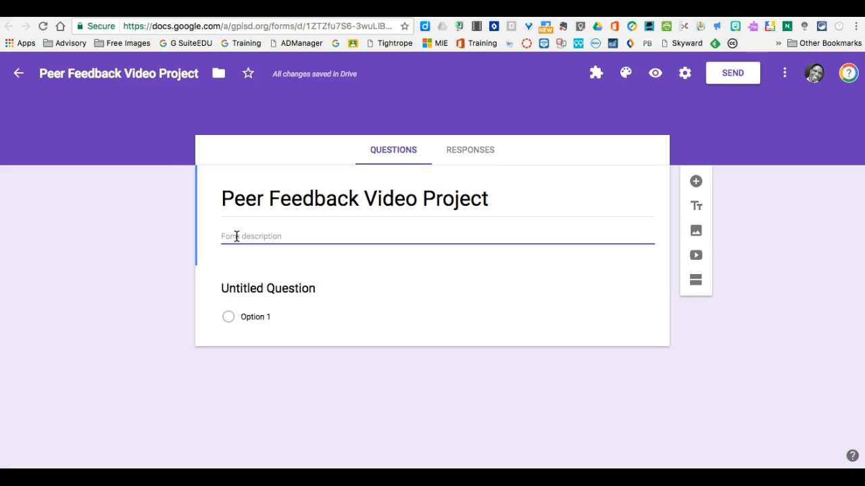
type("Use this form to provide feedback to each group.")
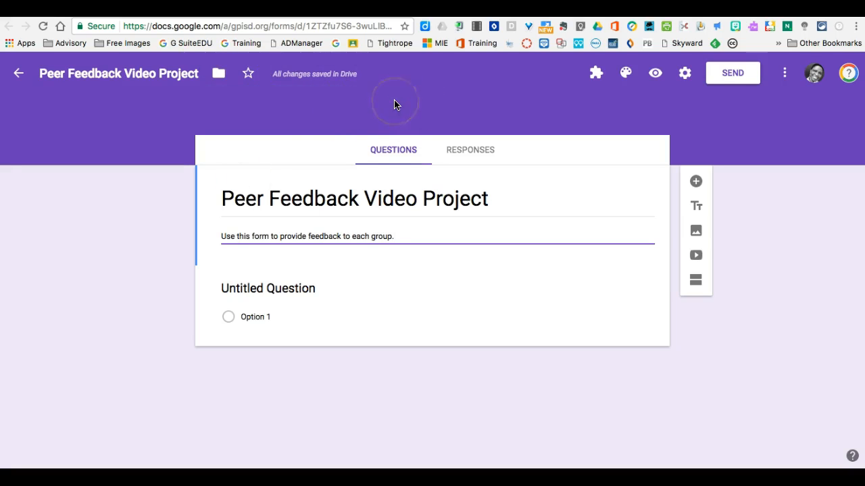
Apply the film projector header image from the Other theme category to the form
left_click(624, 75)
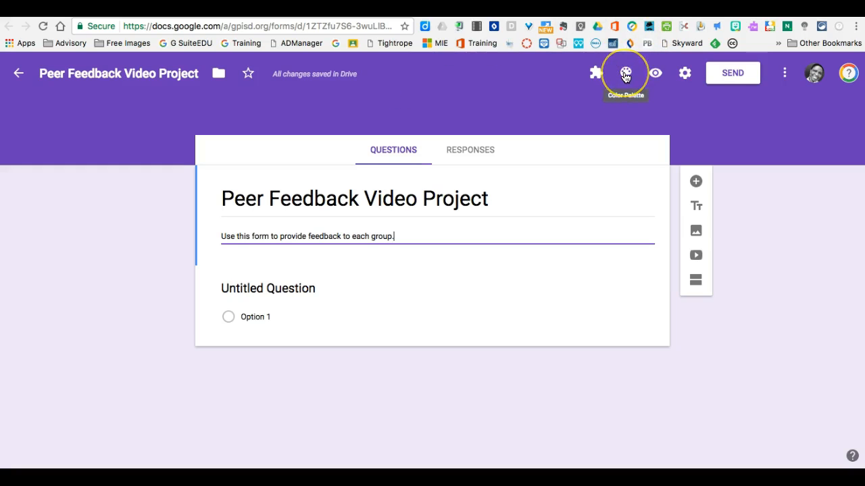
left_click(625, 73)
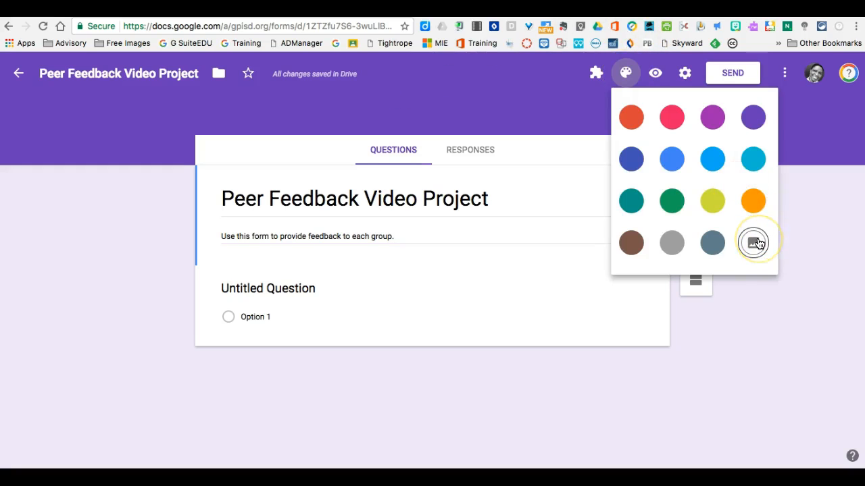
left_click(757, 243)
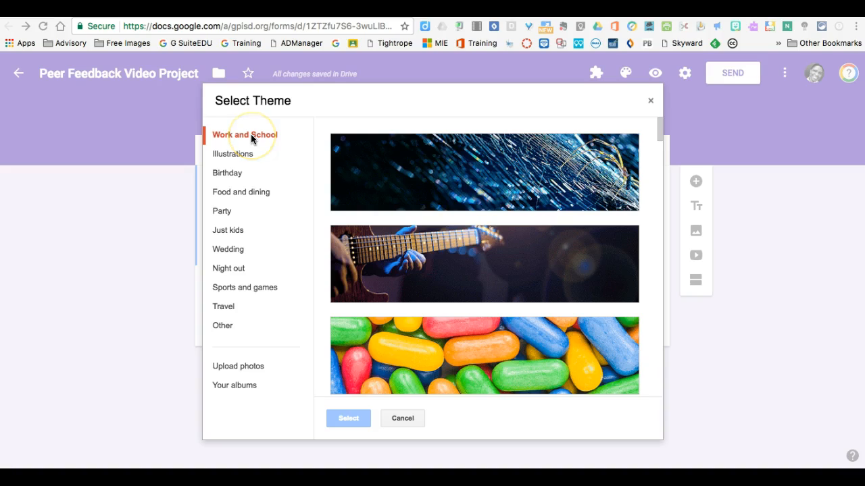
left_click(222, 328)
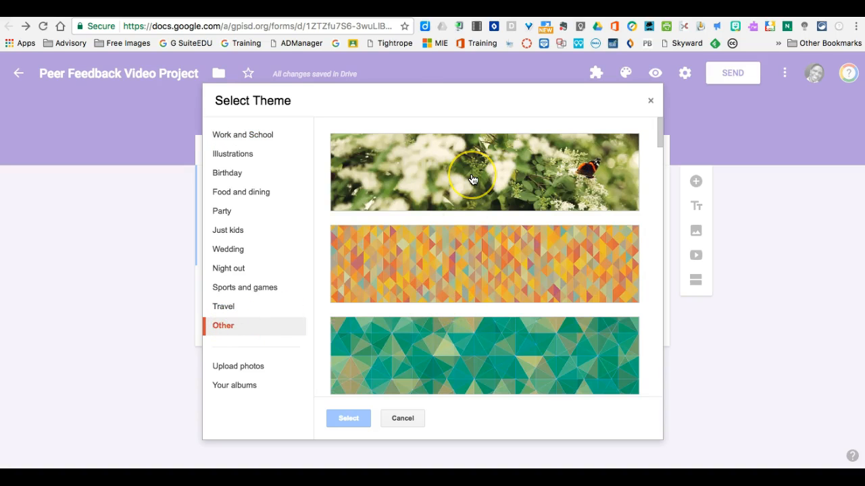
scroll(473, 179, "down", 5)
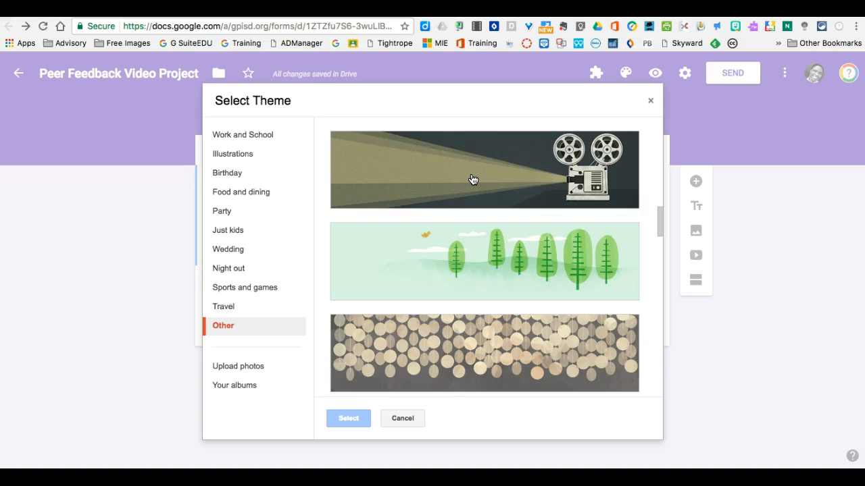
left_click(473, 179)
left_click(341, 423)
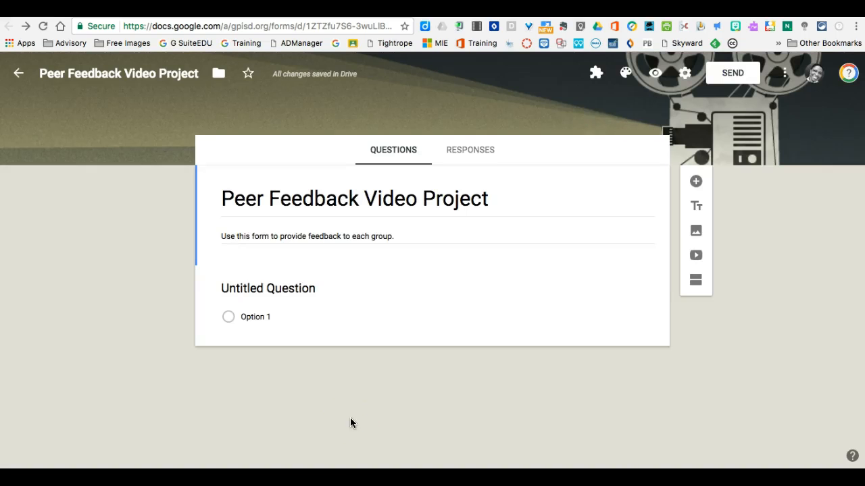
left_click(351, 414)
Turn the untitled question into a required multiple choice question reading "Who are you evaluating?"
left_click(262, 291)
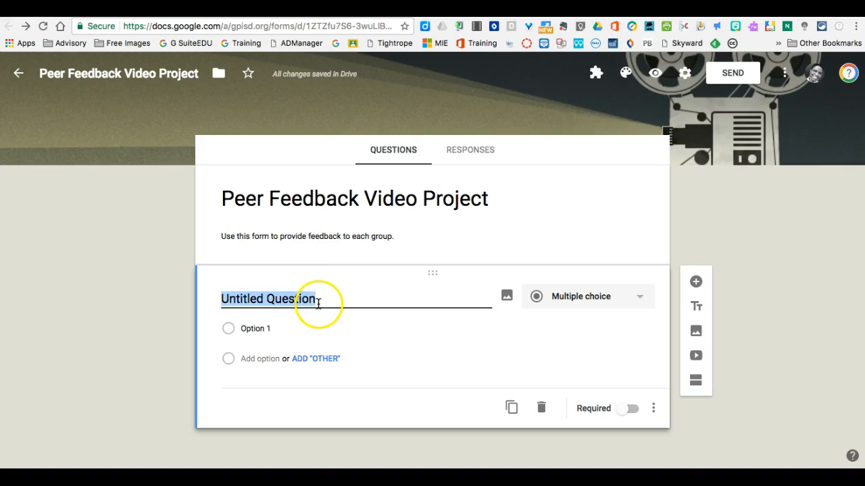
left_click(639, 301)
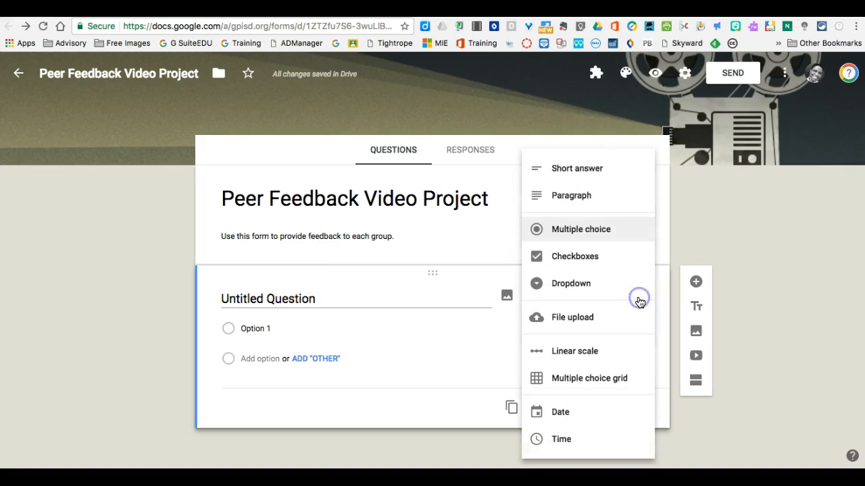
left_click(622, 228)
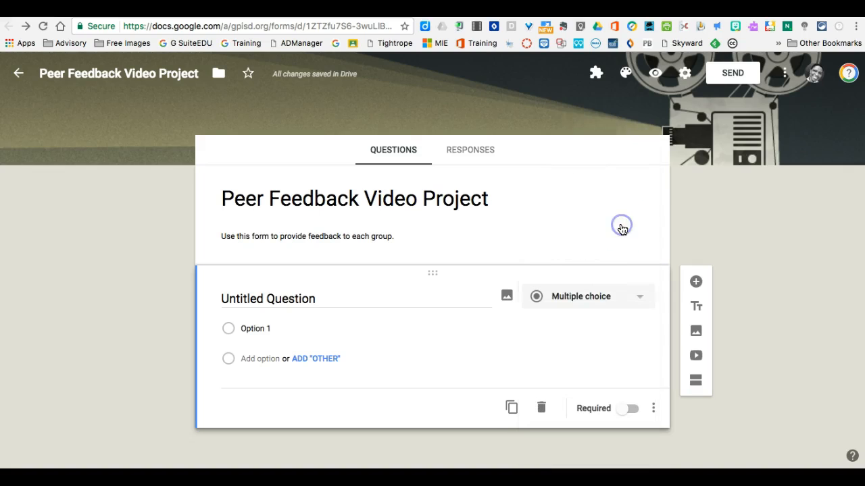
left_click(269, 299)
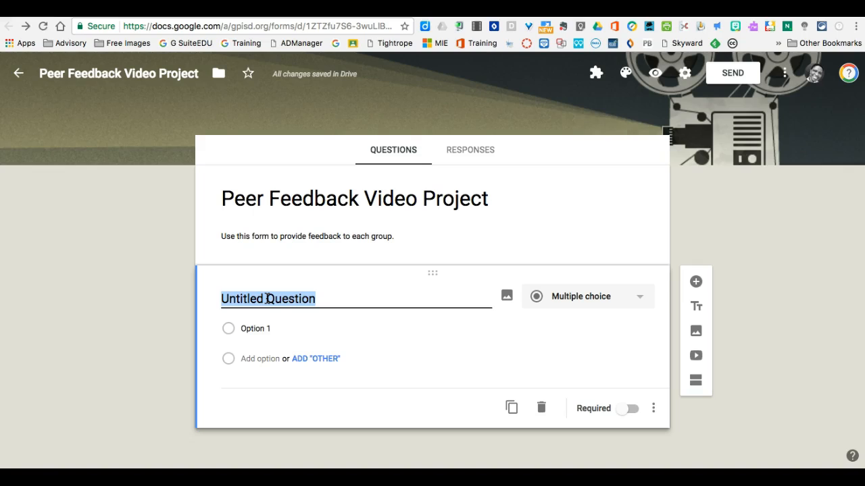
type("Who are you evaluating?")
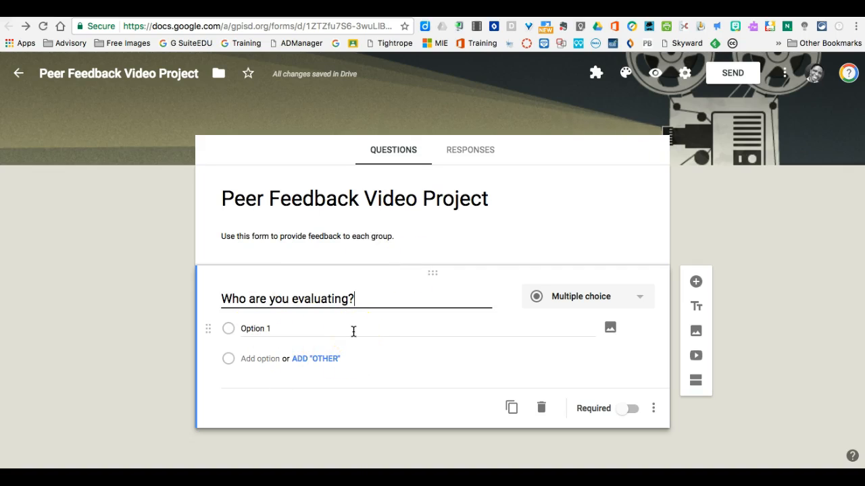
left_click(620, 413)
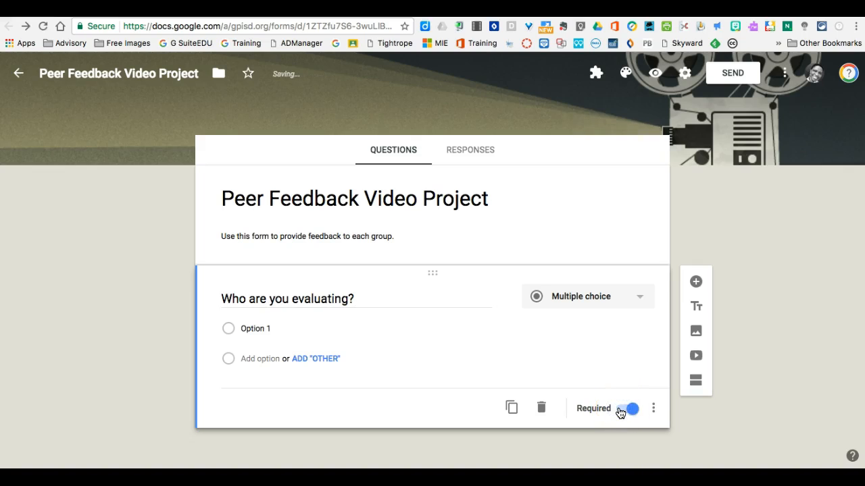
Add a second question of type Multiple choice grid and title it "Peer Review"
left_click(696, 282)
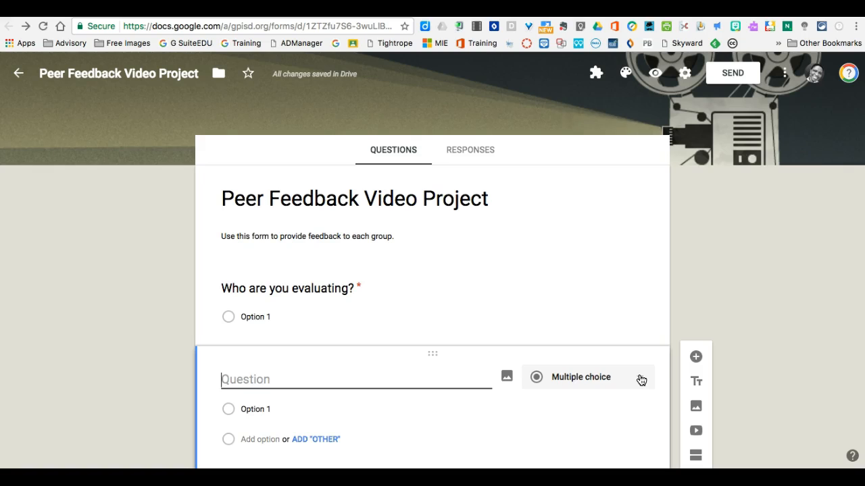
left_click(641, 381)
left_click(641, 381)
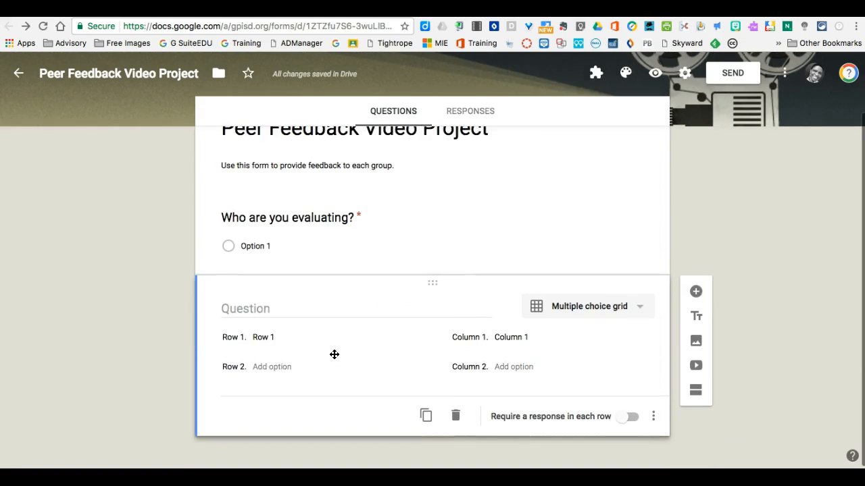
left_click(254, 301)
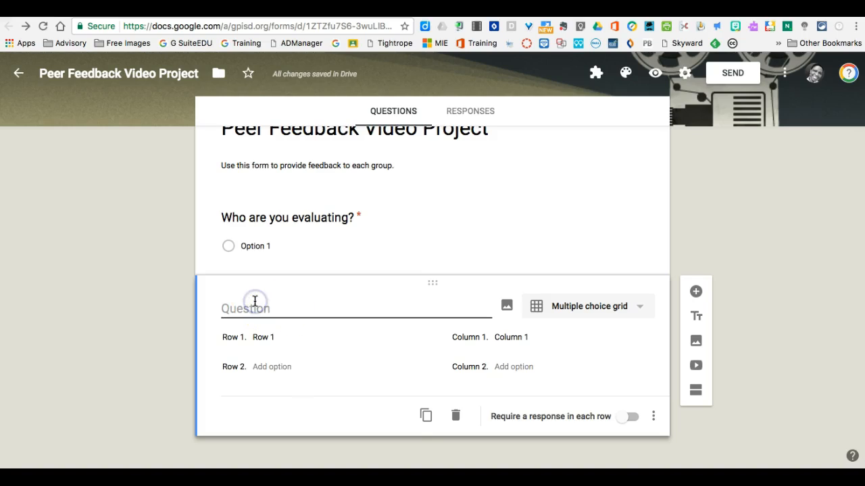
type("Peer Review")
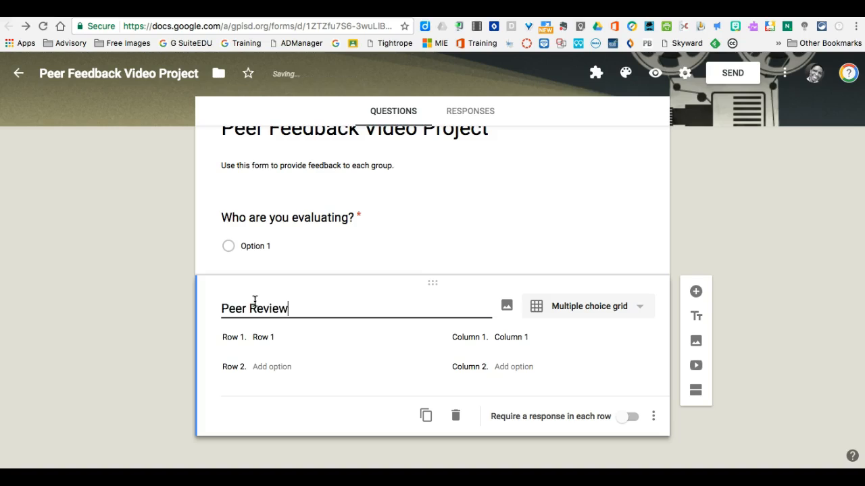
Give the Peer Review grid a description starting "Evaluate and assess work based on the rubric criteria" and require a response in each row
left_click(499, 367)
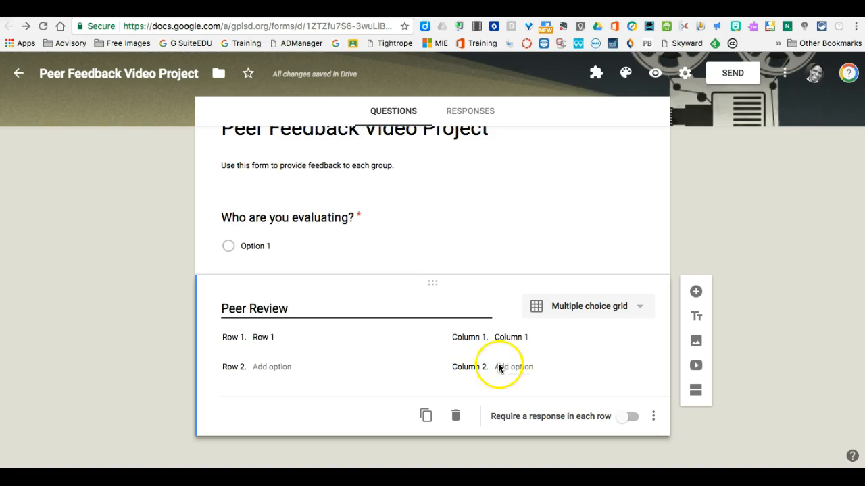
left_click(654, 416)
left_click(692, 382)
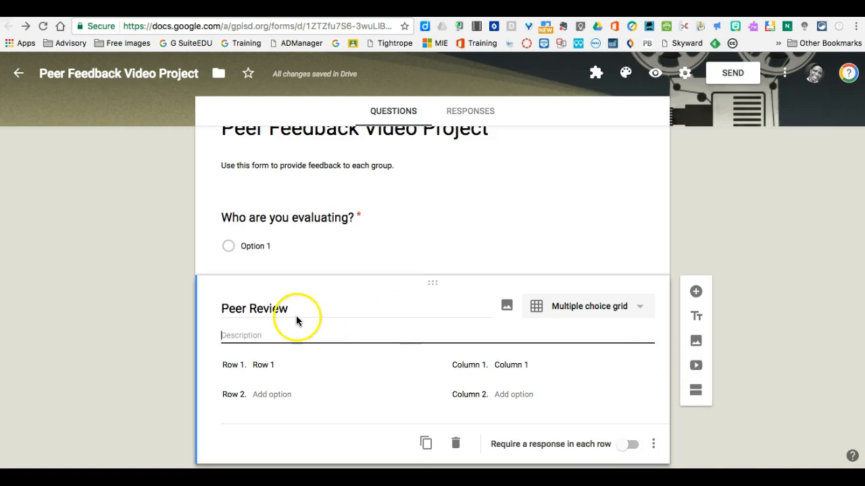
left_click(226, 338)
type("Evaluate and assess work based on the rubric criteria that was provided to the class. Consider the rubric for the grid questions and provide specific and meaningful written feedback for the writing questions. Your exact responses below will be shared with each group. Please be honest but respectful, as well as clear and detailed.")
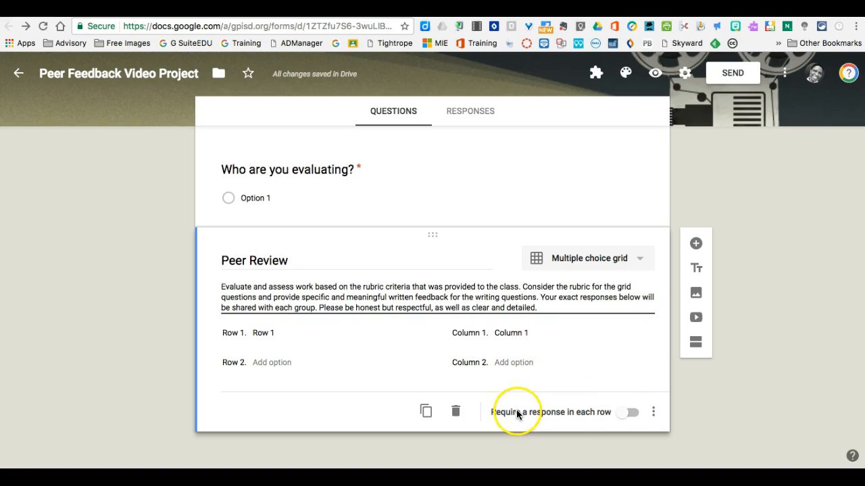
left_click(619, 416)
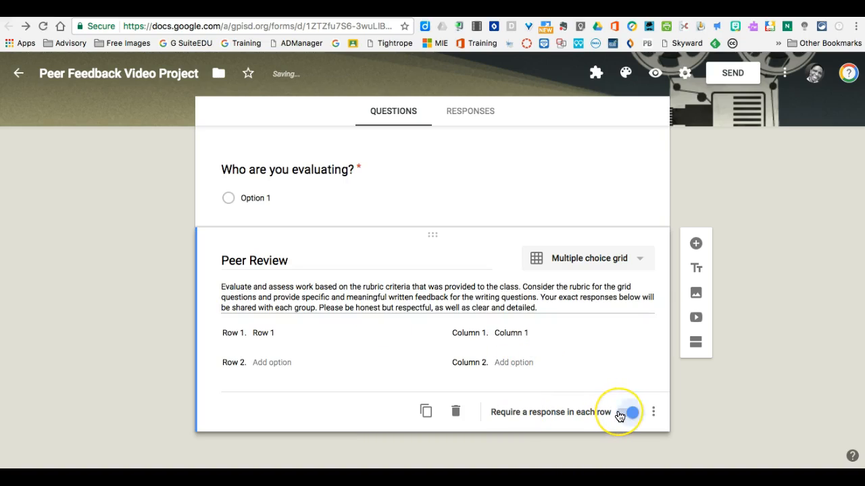
Fill the Peer Review grid's four rows with "Storyboard Content", "Organization", "Multimedia Apects" and "Credits & Copyright"
left_click(261, 333)
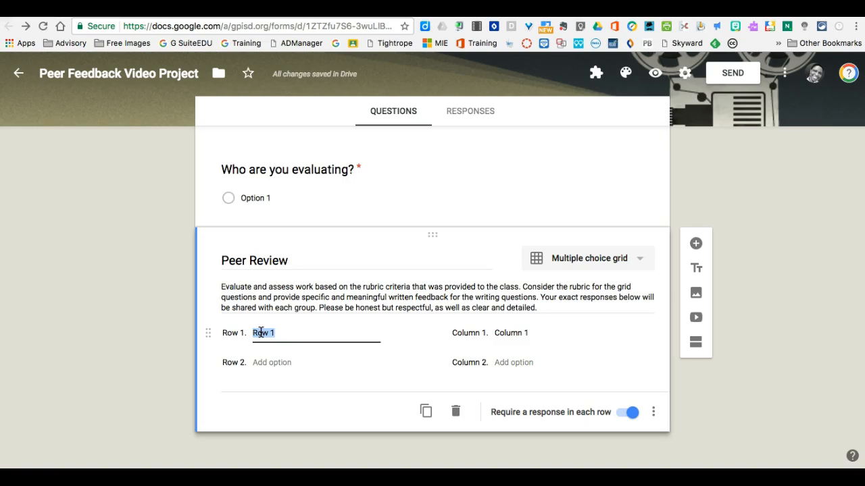
type("Storyboard Content")
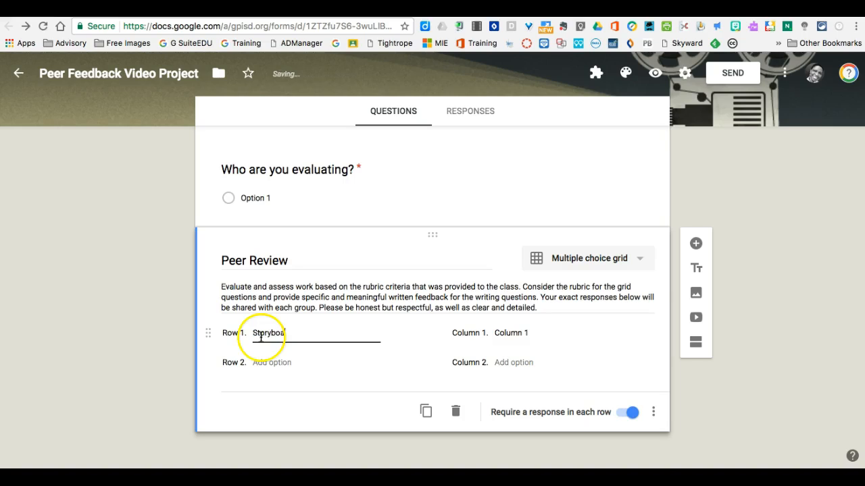
left_click(276, 362)
type("Organization")
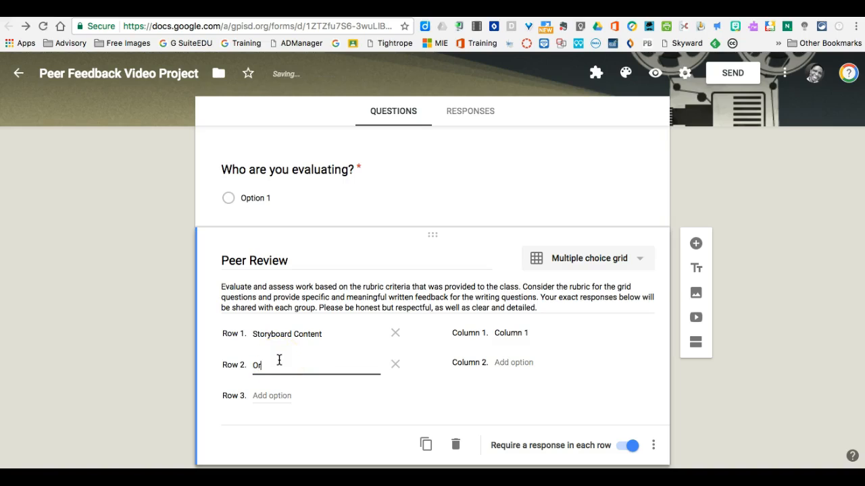
key("Return")
type("Multimedia Apects")
key("Return")
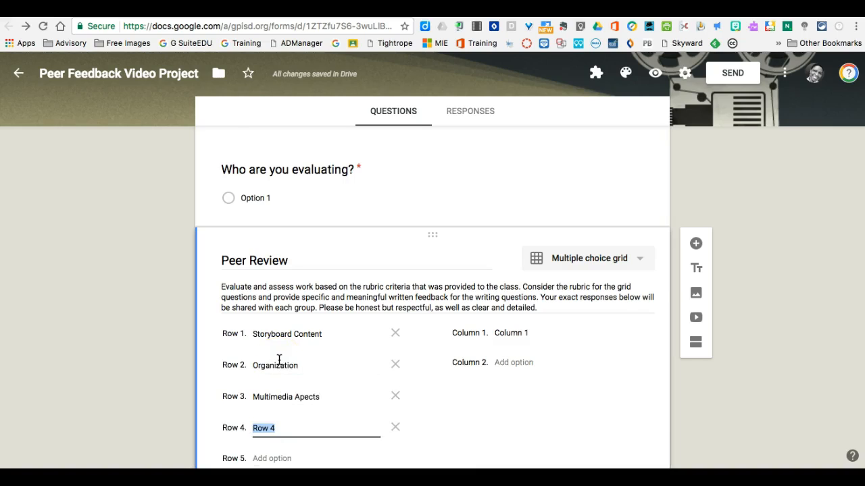
type("Credits & Copyright")
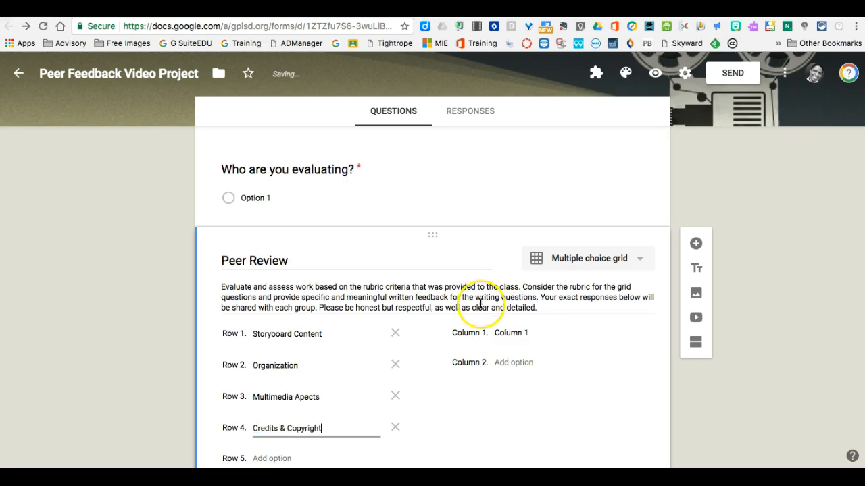
Fill the Peer Review grid's four columns with "A-ish", "B-ish", "C-ish" and "F-ish"
left_click(518, 334)
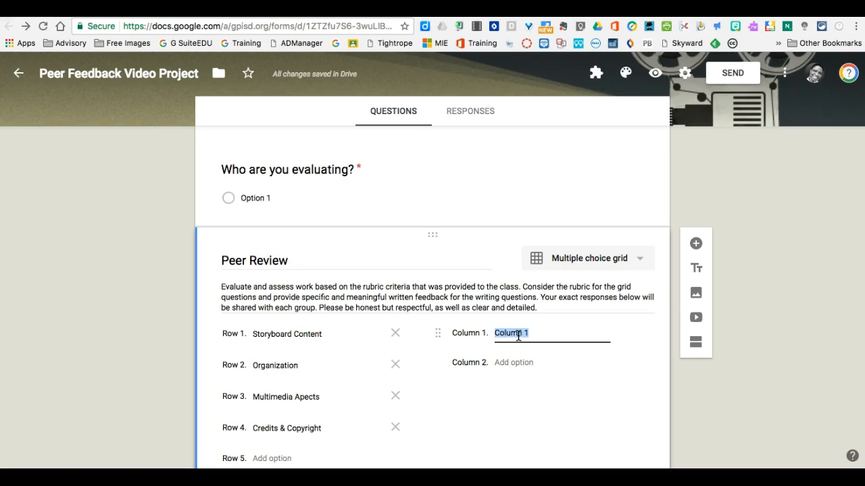
left_click(518, 336)
type("A-ish")
left_click(515, 362)
type("B-ish")
key("Return")
type("C-ish")
key("Return")
type("F-ish")
left_click(595, 332)
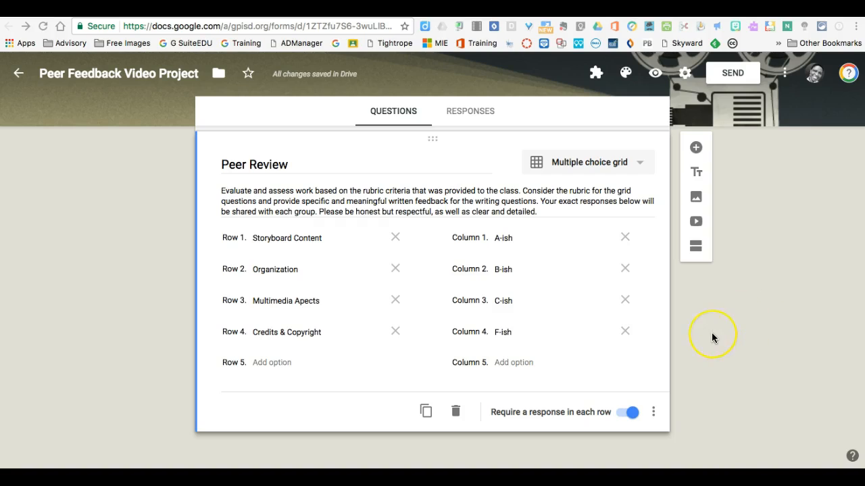
Add a Paragraph question below the Peer Review grid and title it "Constructive Feedback Thumbs Up"
left_click(696, 147)
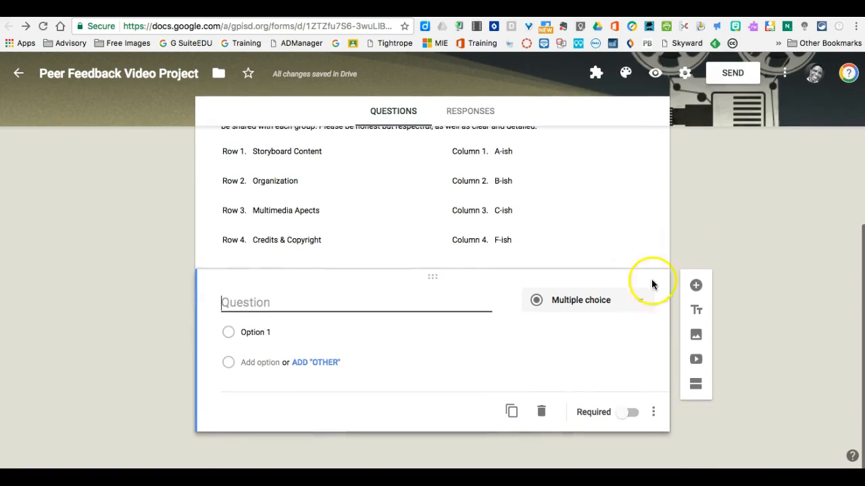
left_click(640, 303)
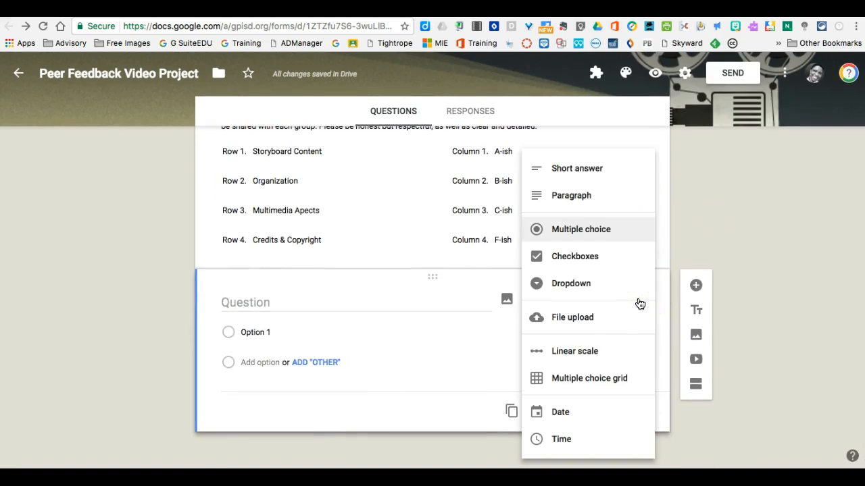
left_click(584, 195)
left_click(256, 321)
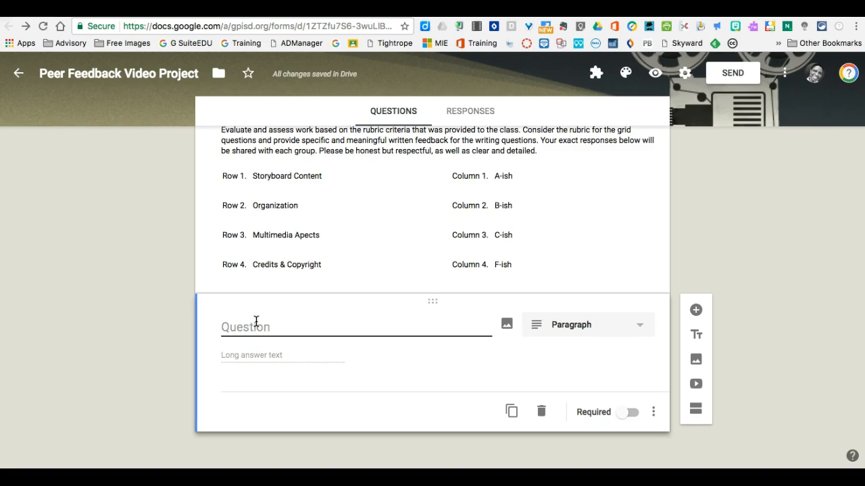
type("Constructive Feedback Thu")
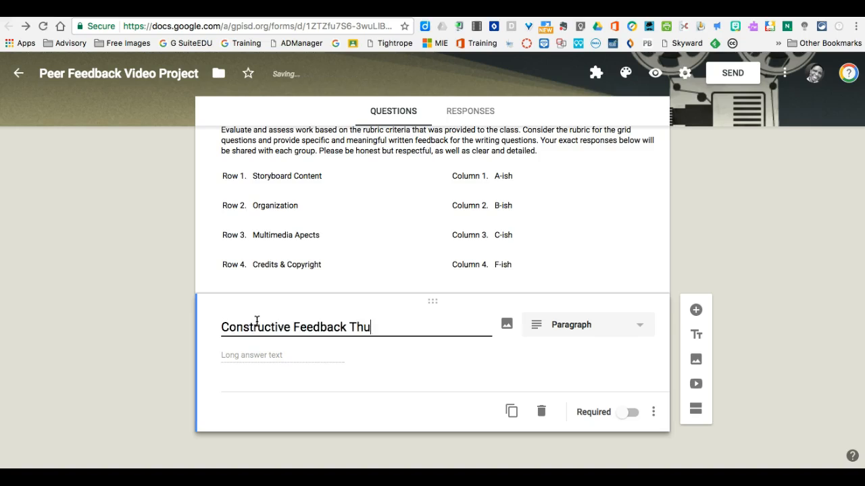
Make the Thumbs Up question required and give it the description "What about the video was most impressive?"
left_click(621, 414)
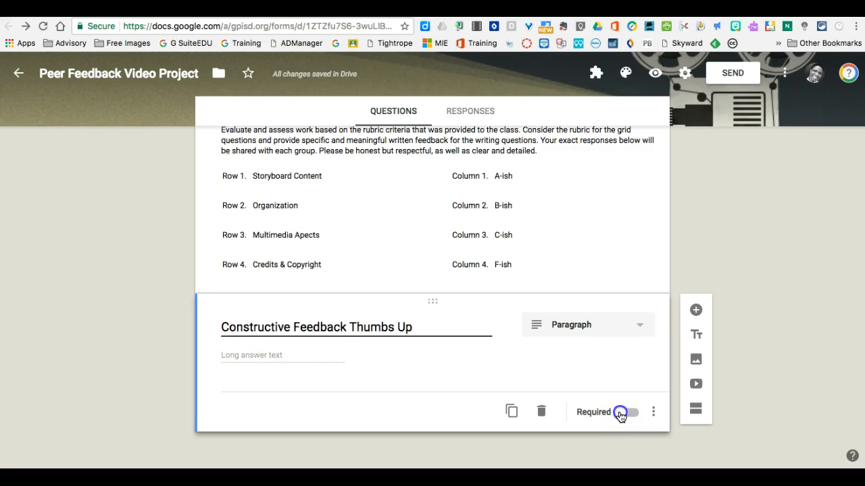
left_click(653, 412)
left_click(693, 415)
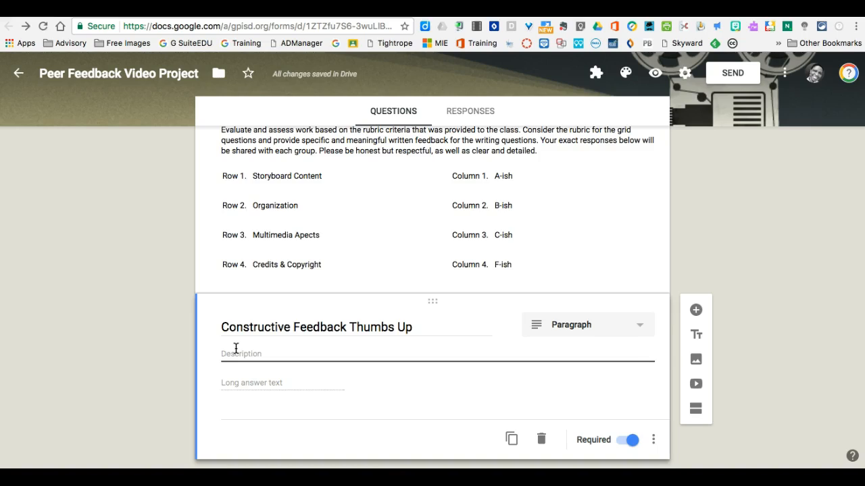
type("What about the video was most impressive?")
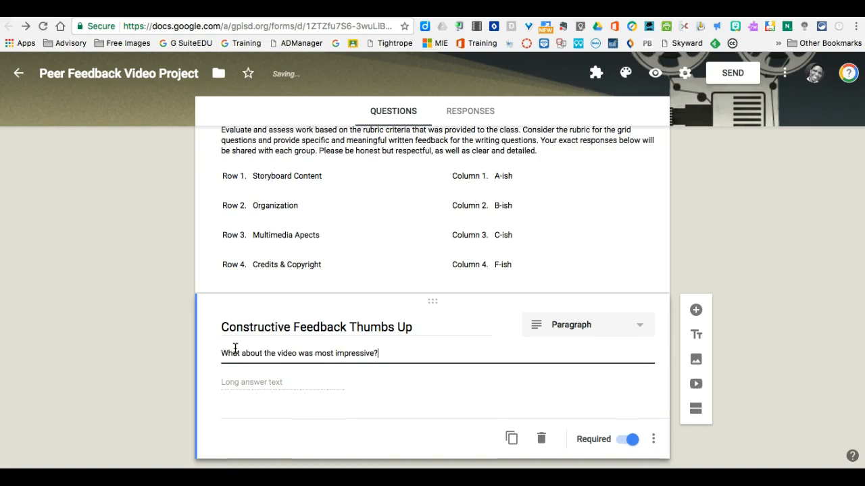
scroll(320, 368, "down", 1)
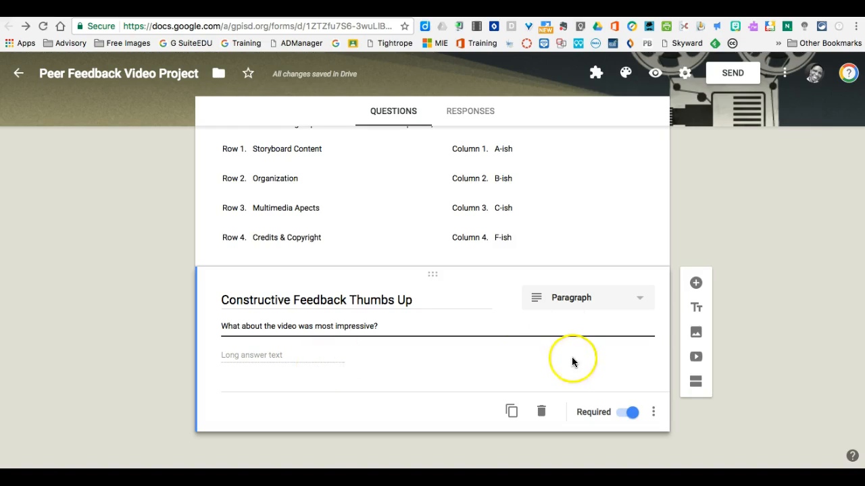
Duplicate the Thumbs Up question and retitle the copy "Constructive Feedback Thumbs Down"
left_click(512, 412)
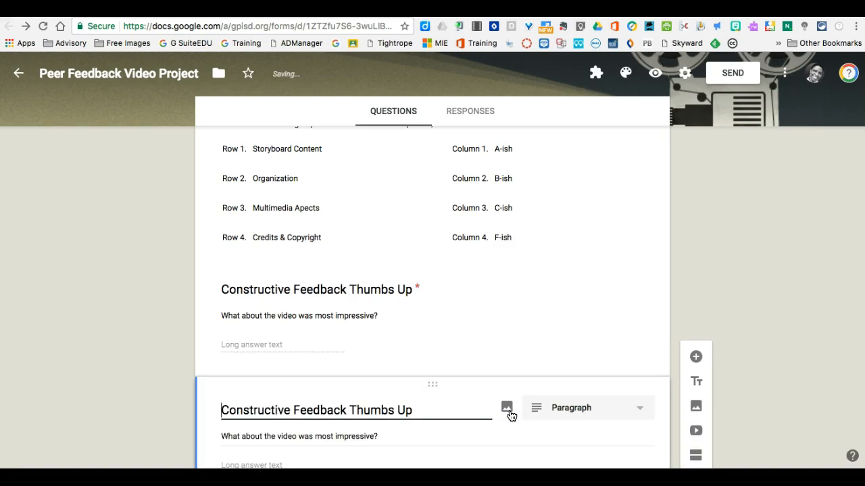
left_click(404, 410)
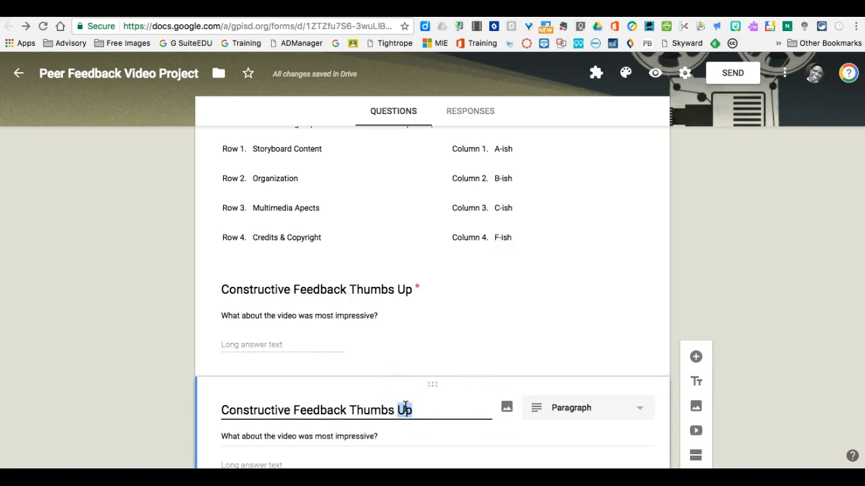
type("Down")
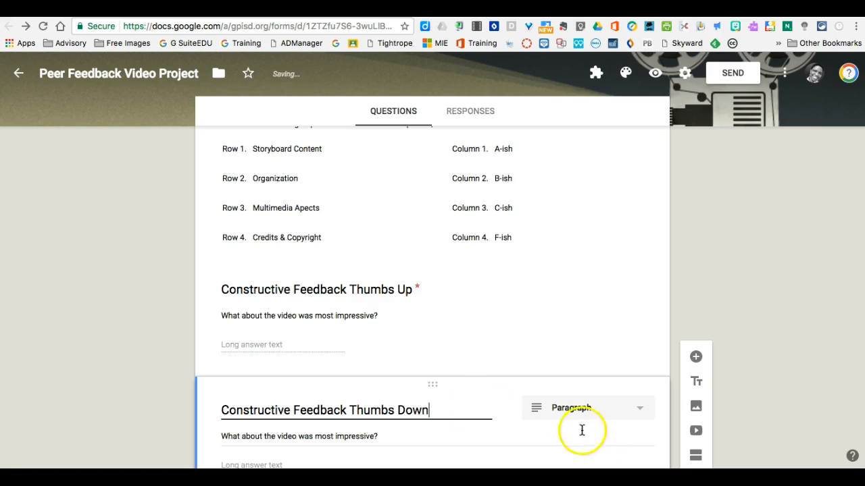
Change the Thumbs Down question's description to "What about the video needs improvement?"
scroll(579, 427, "down", 3)
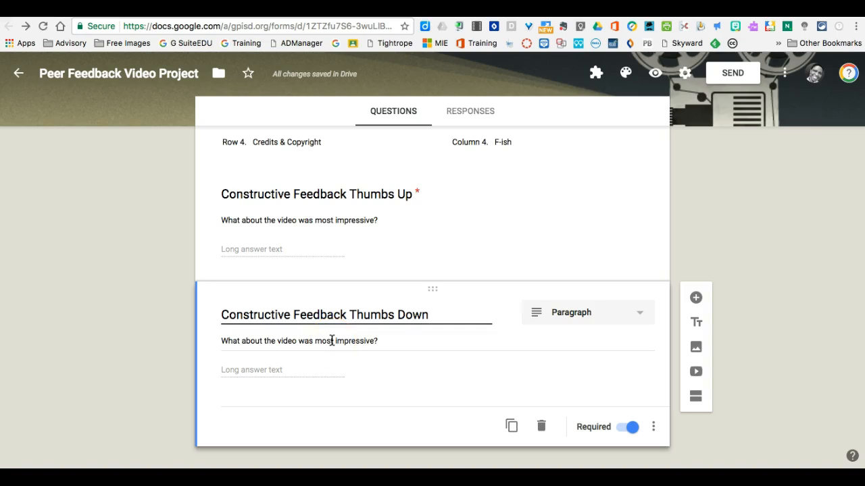
double_click(304, 341)
key("shift+super+Right")
type("needs improvement?")
scroll(376, 328, "down", 1)
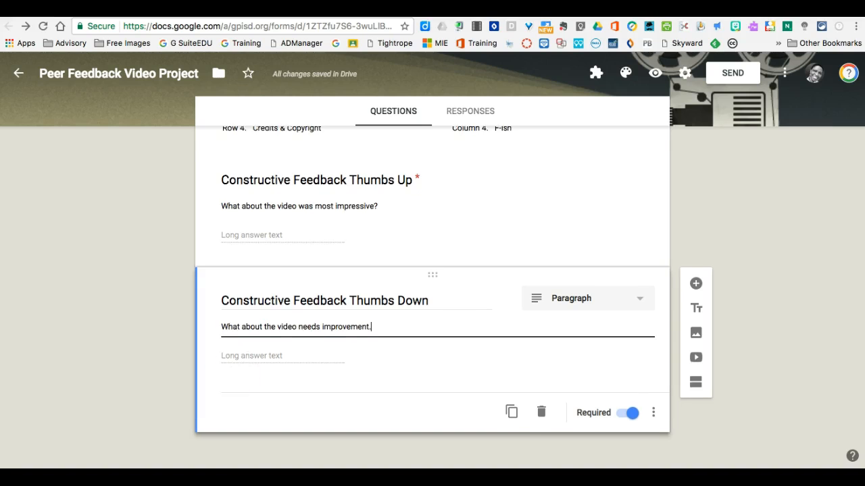
Review all the form's questions in the editor and in the respondent preview, from the title down to the submit area
scroll(479, 365, "up", 15)
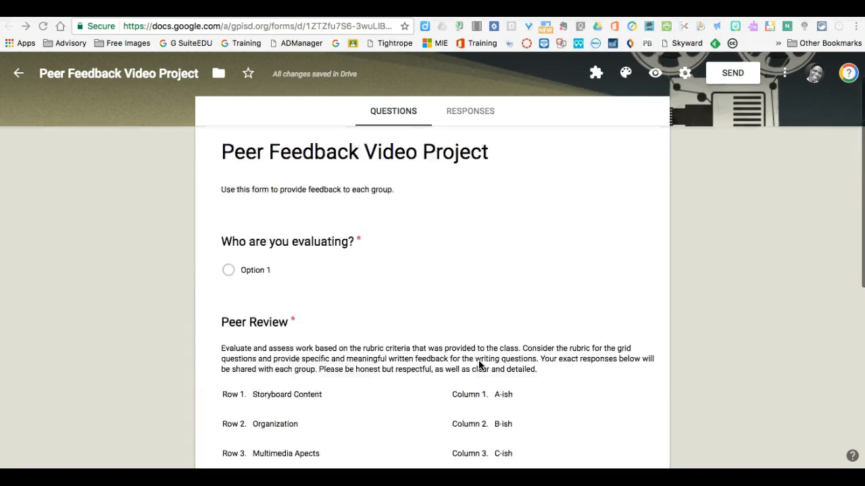
scroll(478, 365, "down", 12)
scroll(478, 365, "up", 13)
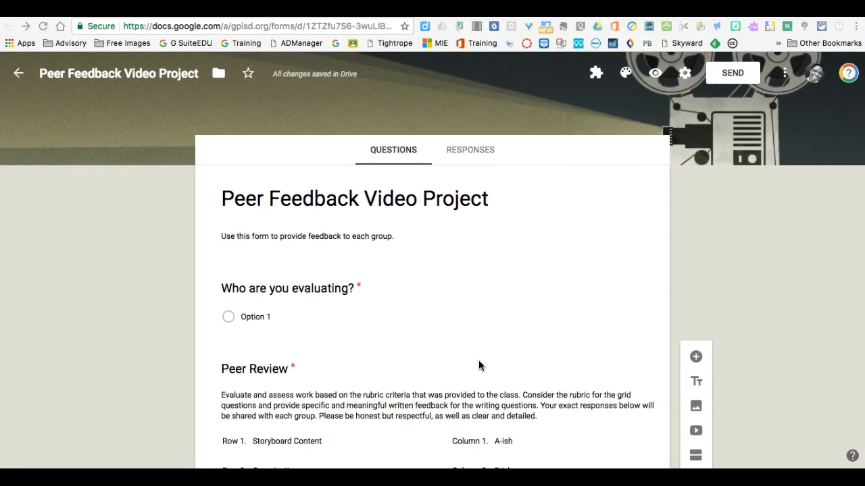
left_click(656, 75)
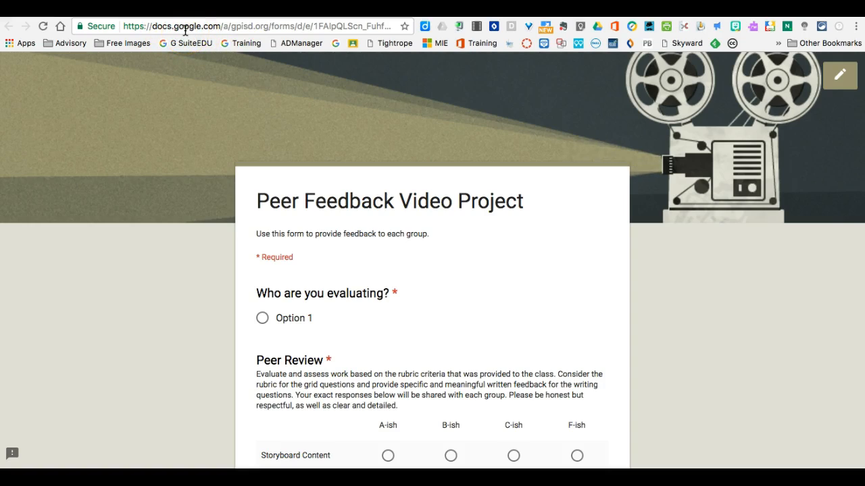
scroll(332, 170, "down", 6)
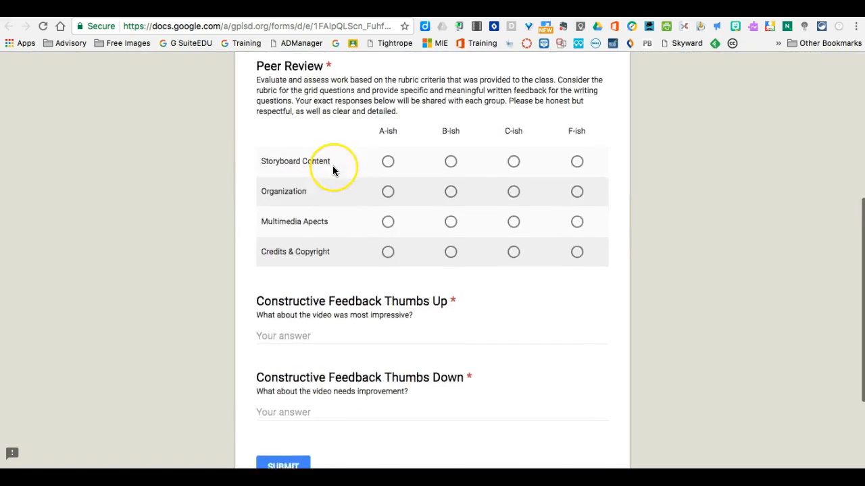
scroll(333, 170, "up", 6)
scroll(333, 170, "down", 5)
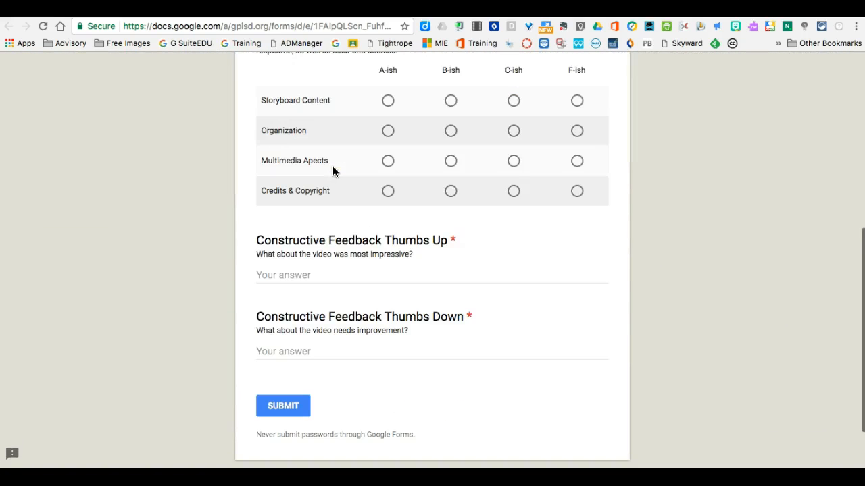
scroll(338, 230, "up", 1)
scroll(338, 232, "up", 5)
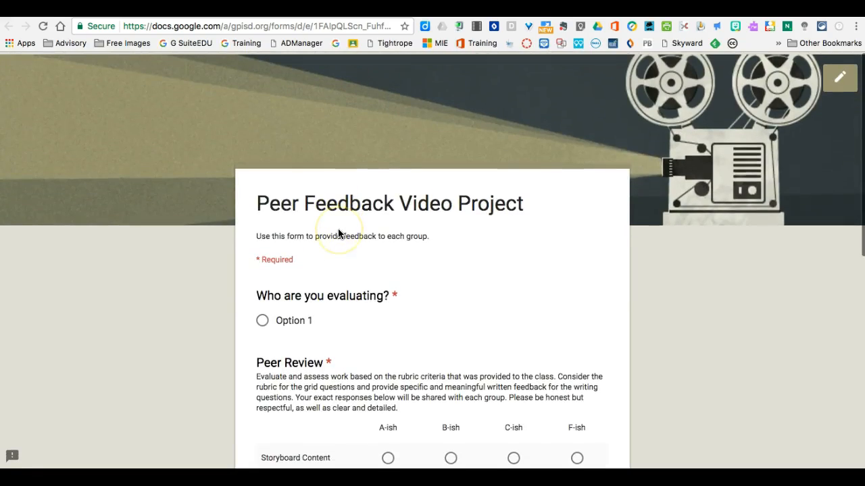